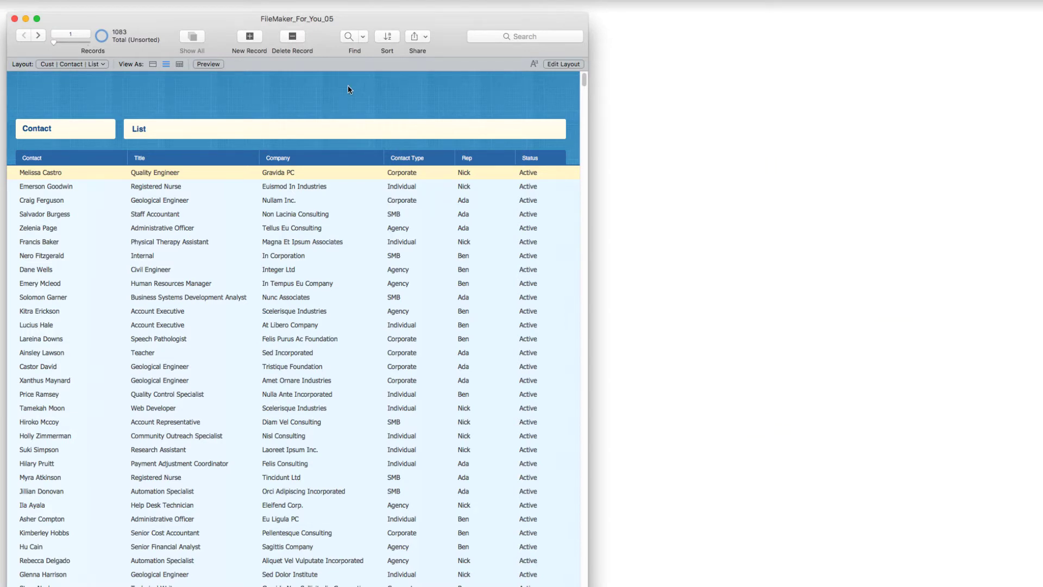
Find contacts with Contact Type Corporate, returning 255 of 1083 records.
{"action": "left_click", "coordinate": [345, 41]}
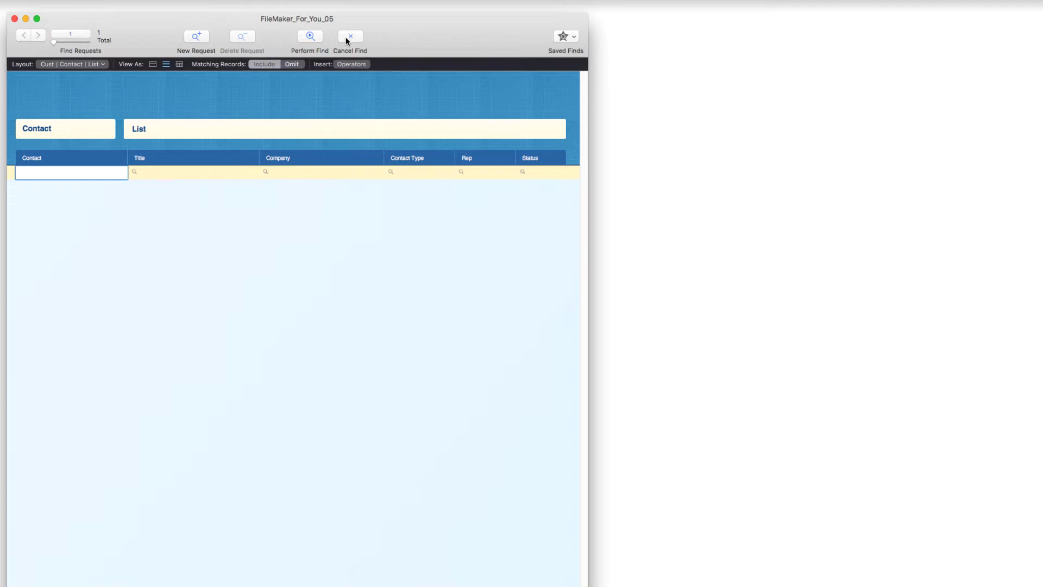
{"action": "left_click", "coordinate": [399, 171]}
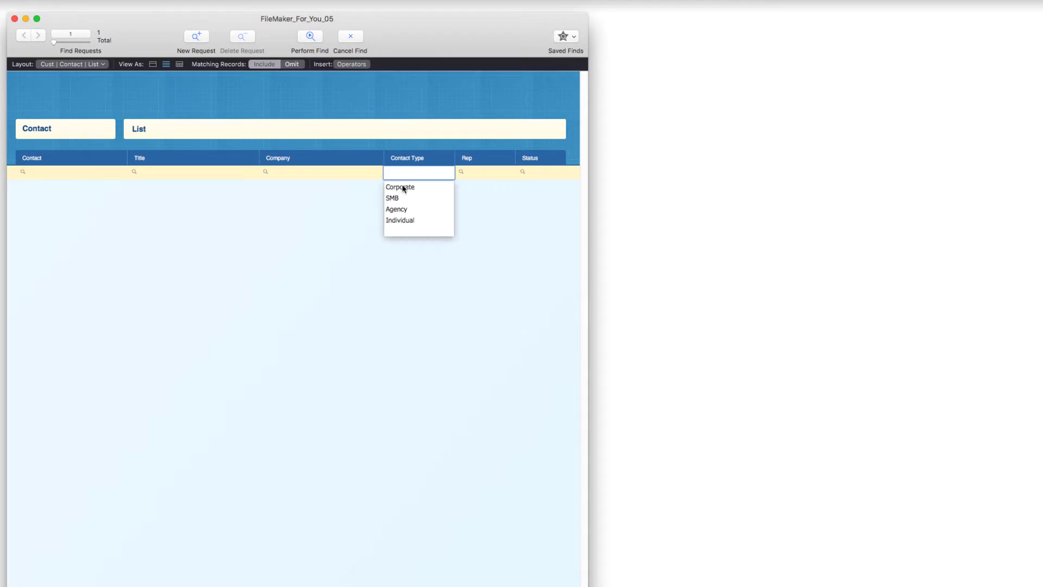
{"action": "left_click", "coordinate": [403, 186]}
{"action": "key", "text": "Tab"}
{"action": "left_click", "coordinate": [316, 39]}
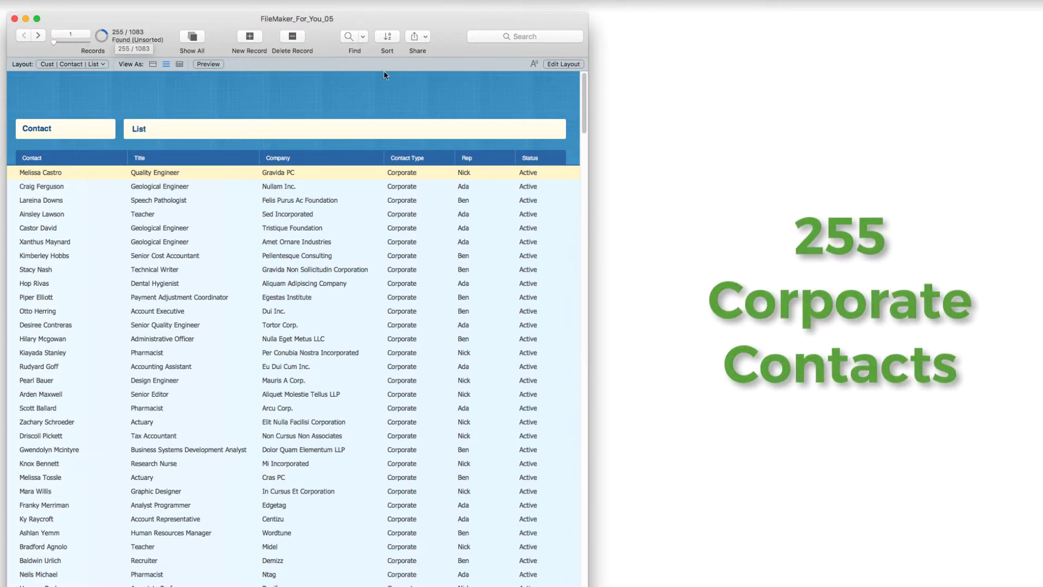
Search for Contact Type Corporate with rep Nick, narrowing the found set to 86 records.
{"action": "left_click", "coordinate": [350, 41]}
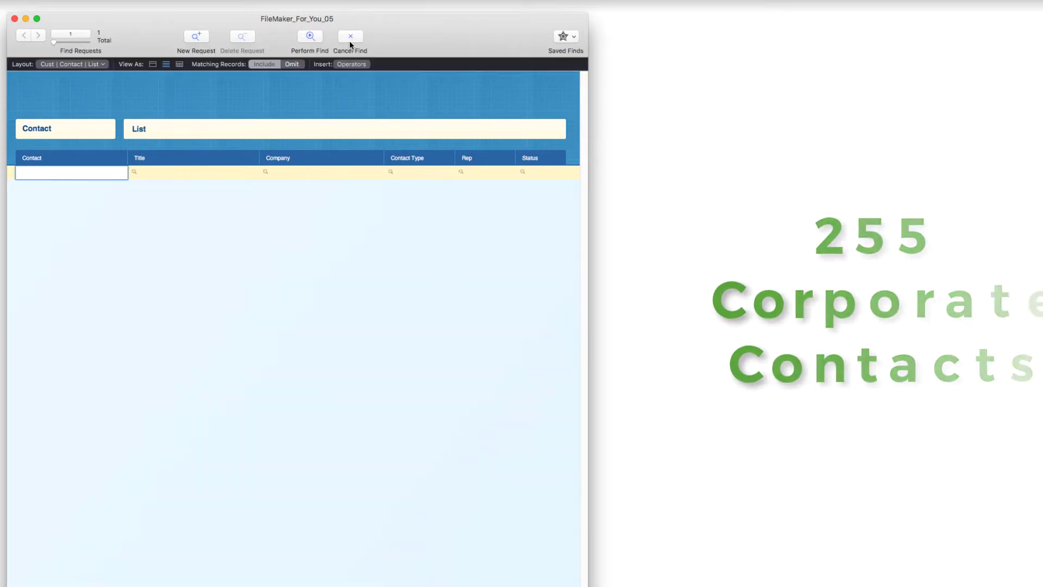
{"action": "left_click", "coordinate": [402, 172]}
{"action": "left_click", "coordinate": [399, 188]}
{"action": "left_click", "coordinate": [475, 175]}
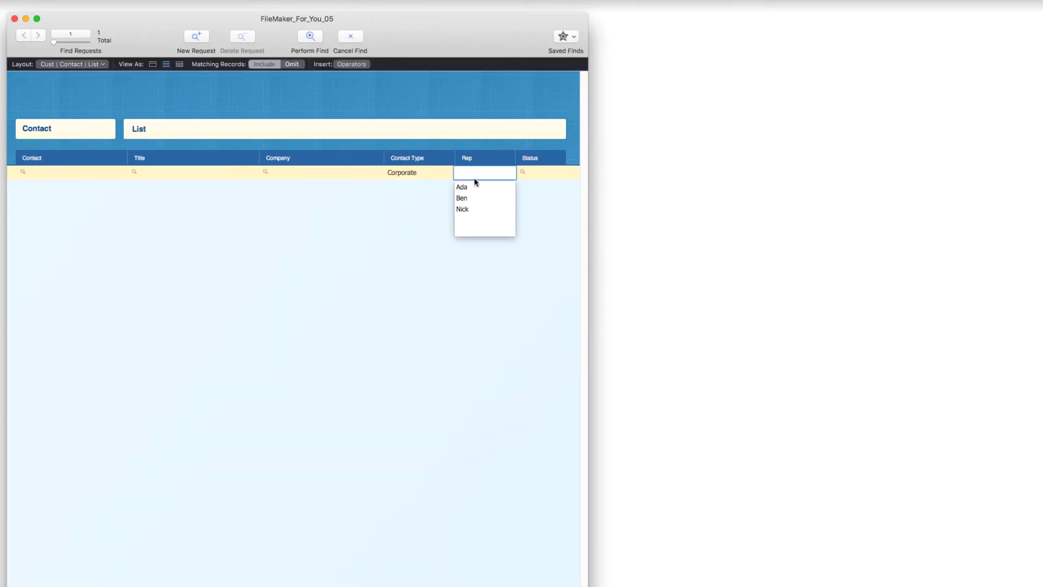
{"action": "left_click", "coordinate": [468, 209]}
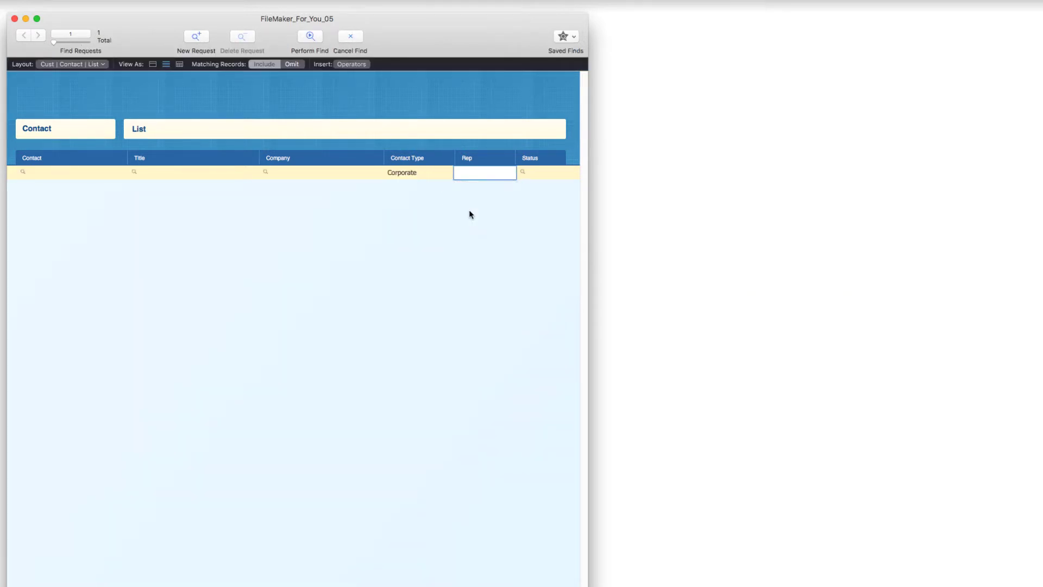
{"action": "left_click", "coordinate": [314, 37]}
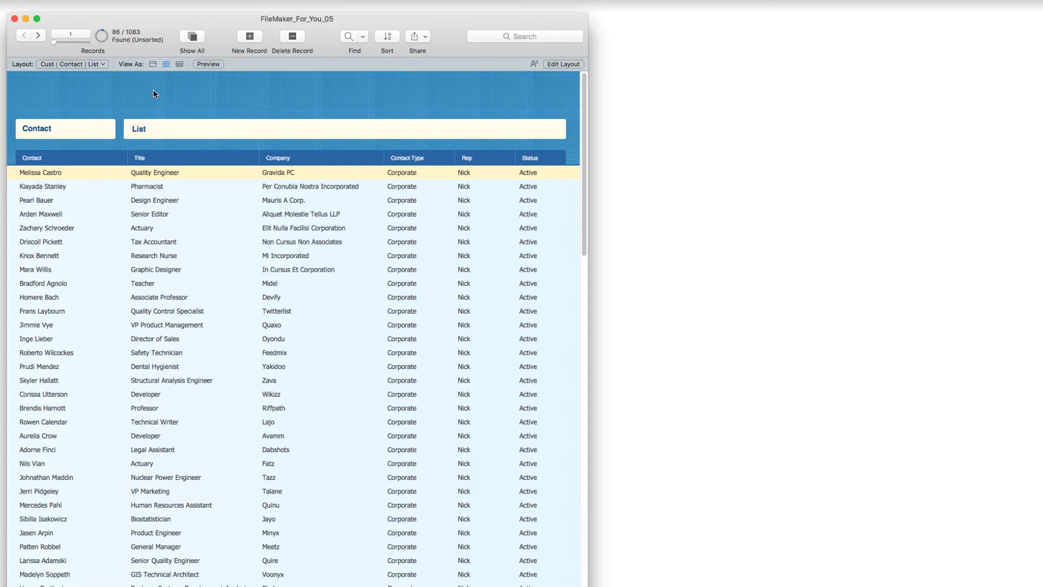
Create a first find request that omits records with rep Nick.
{"action": "left_click", "coordinate": [349, 37]}
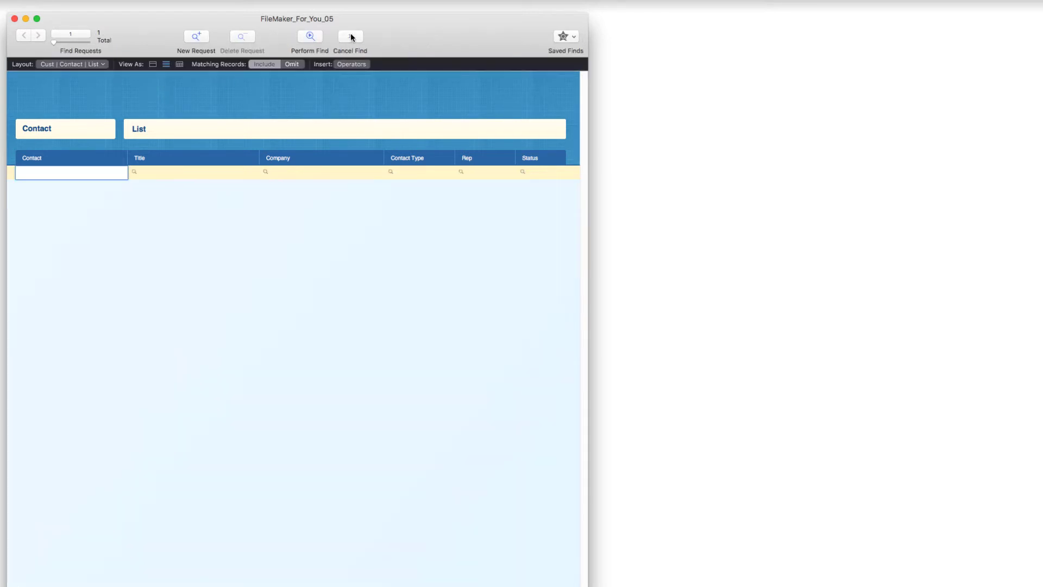
{"action": "left_click", "coordinate": [466, 170]}
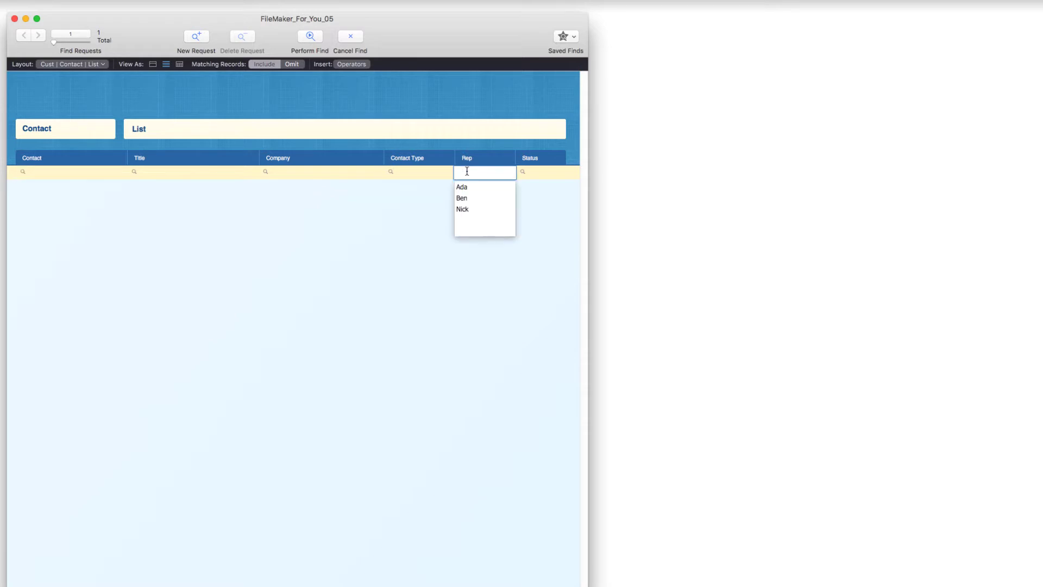
{"action": "left_click", "coordinate": [461, 209]}
{"action": "key", "text": "Tab"}
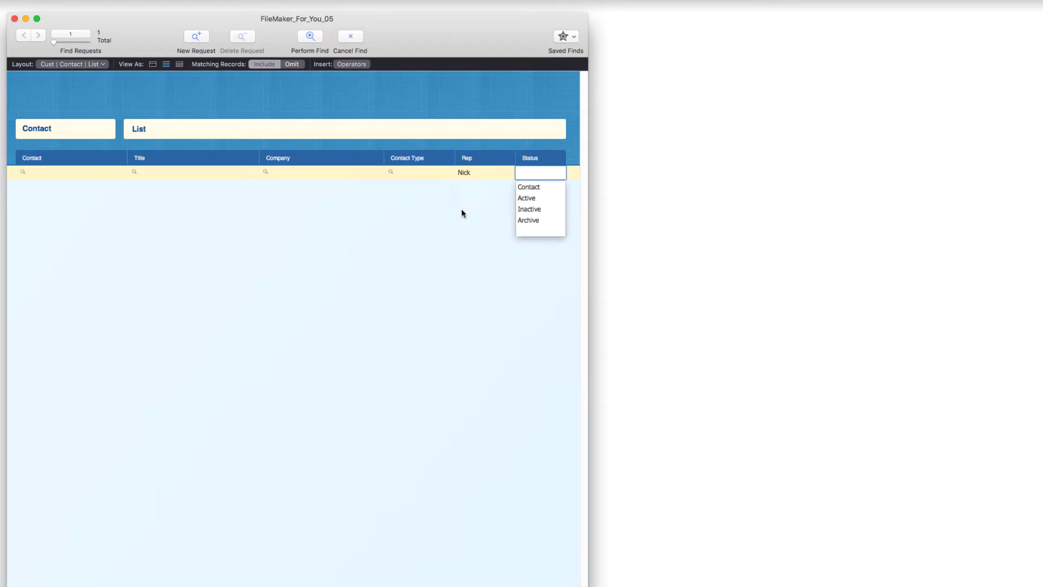
{"action": "left_click", "coordinate": [293, 64]}
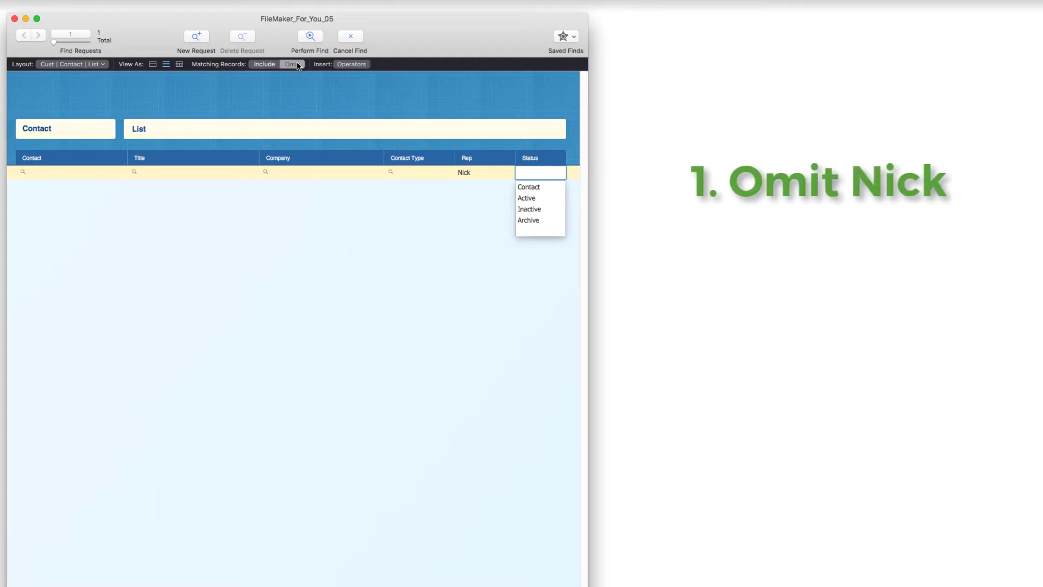
Add a second request for Corporate contacts and run the find, returning 833 records.
{"action": "left_click", "coordinate": [196, 36]}
{"action": "left_click", "coordinate": [419, 186]}
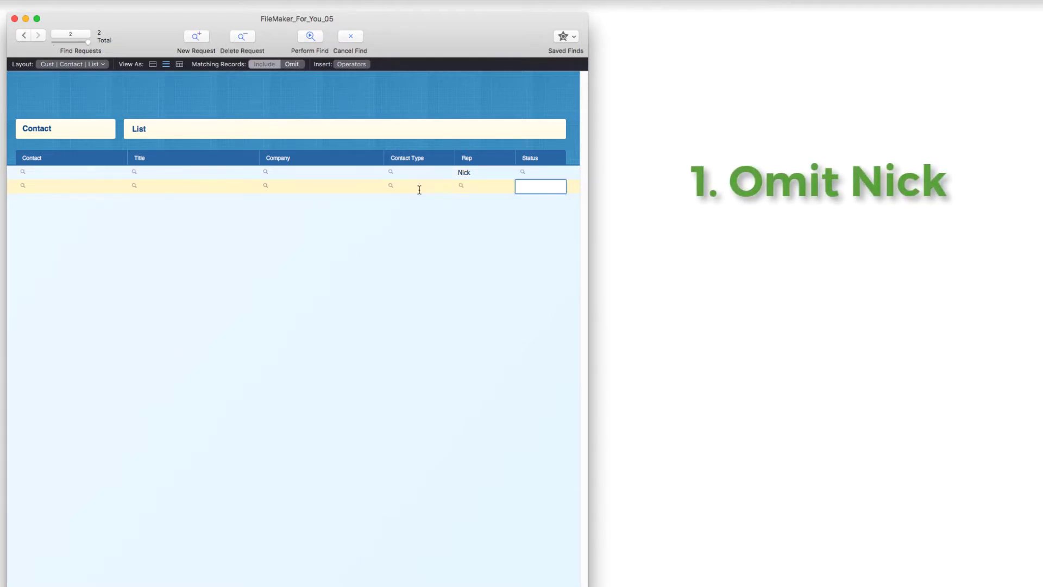
{"action": "left_click", "coordinate": [413, 201]}
{"action": "key", "text": "Tab"}
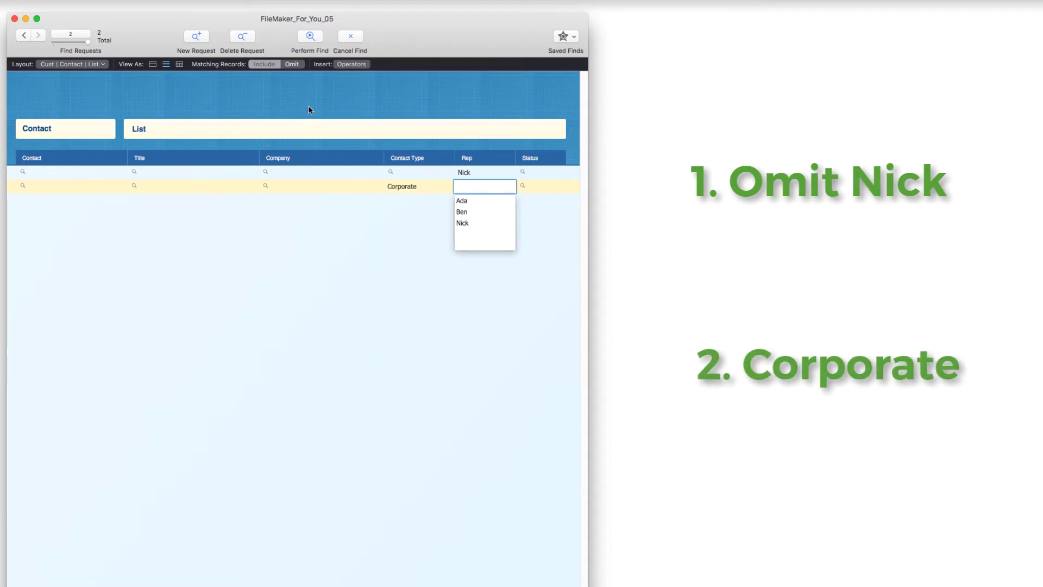
{"action": "left_click", "coordinate": [307, 107]}
{"action": "left_click", "coordinate": [308, 43]}
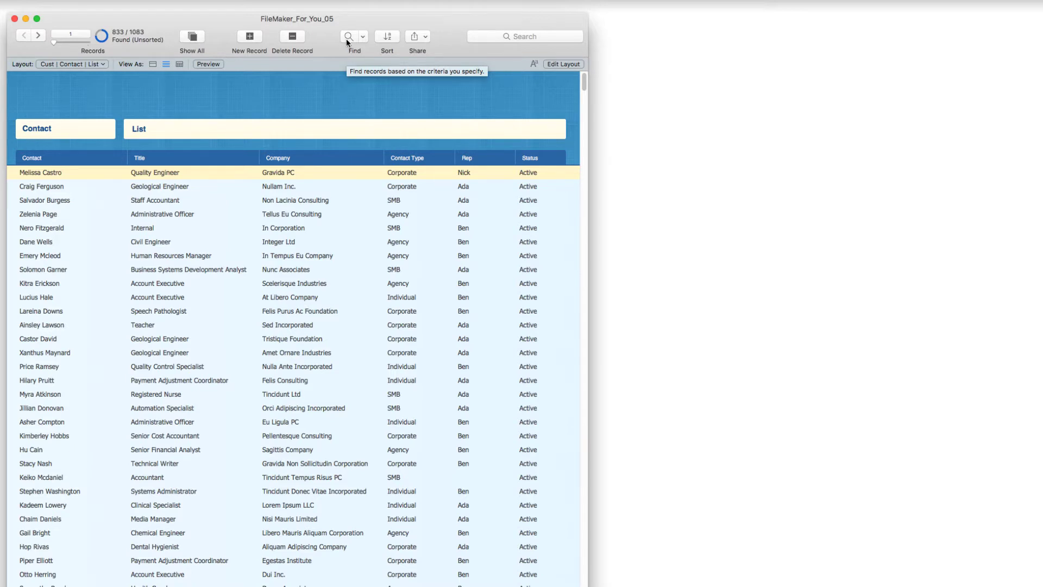
Find with a Corporate first request and an omit-Nick second request, yielding 169 records.
{"action": "left_click", "coordinate": [348, 37]}
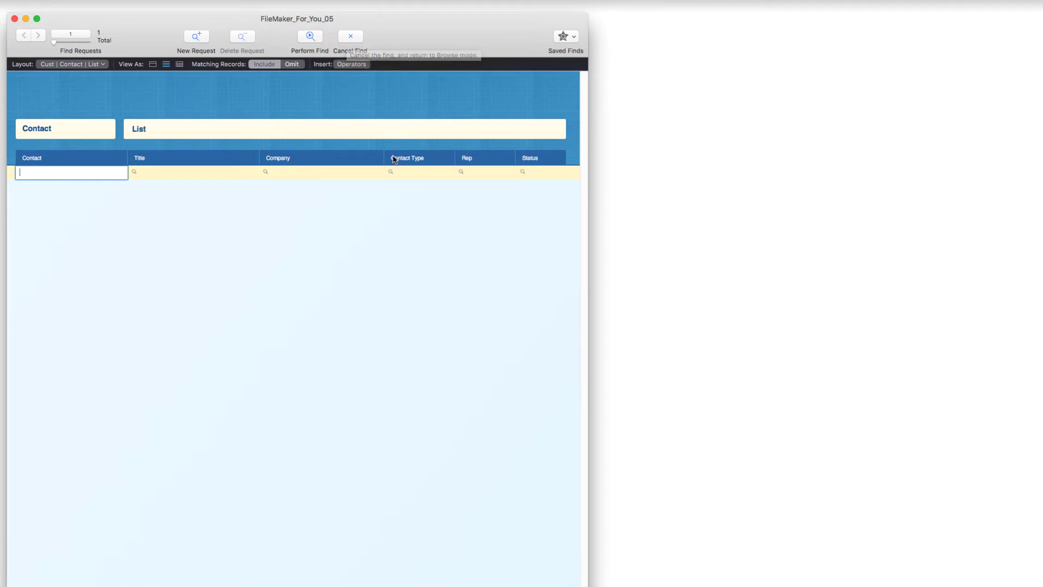
{"action": "left_click", "coordinate": [437, 172]}
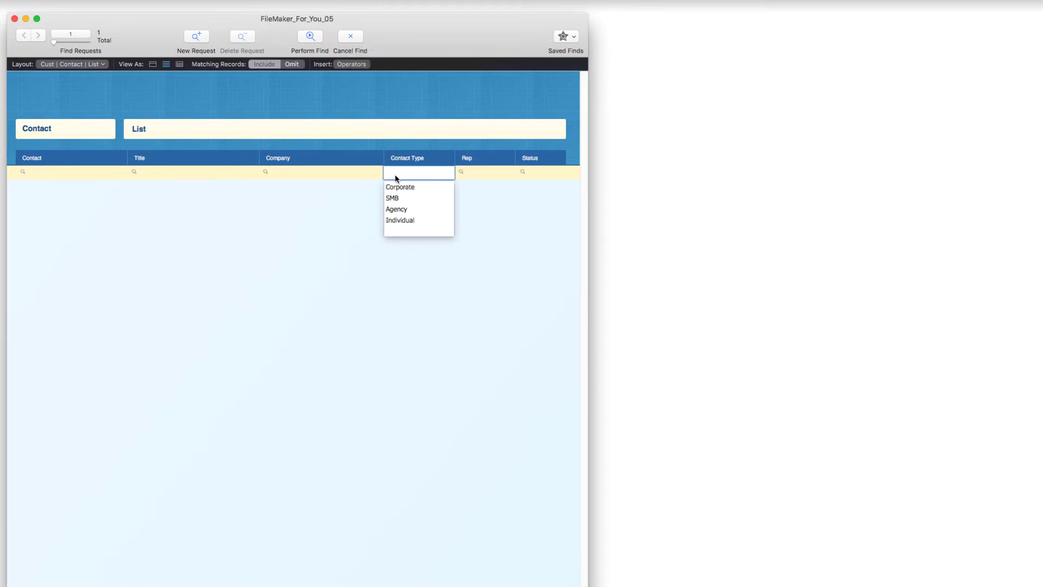
{"action": "left_click", "coordinate": [387, 187]}
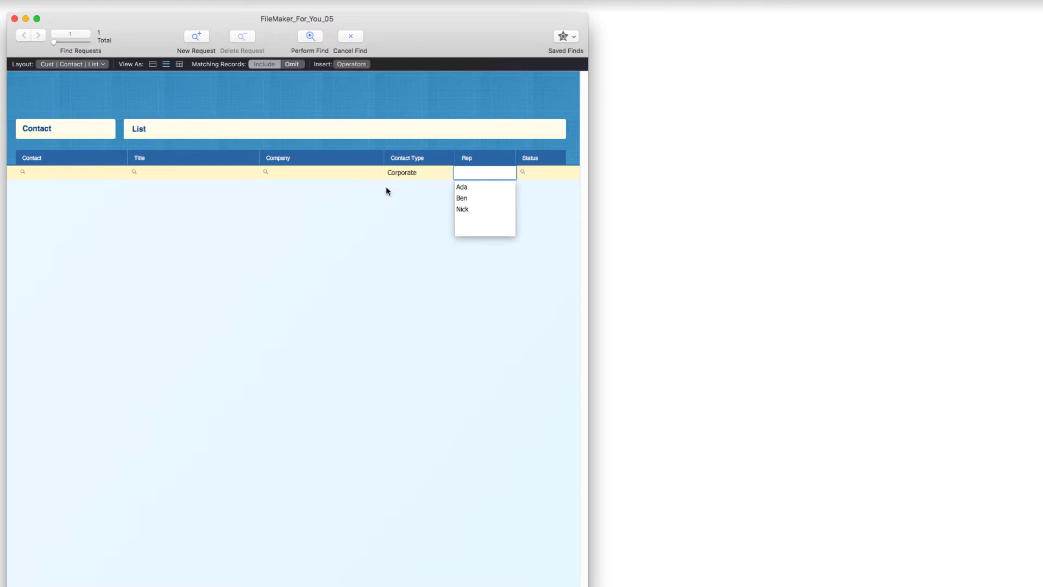
{"action": "left_click", "coordinate": [197, 38]}
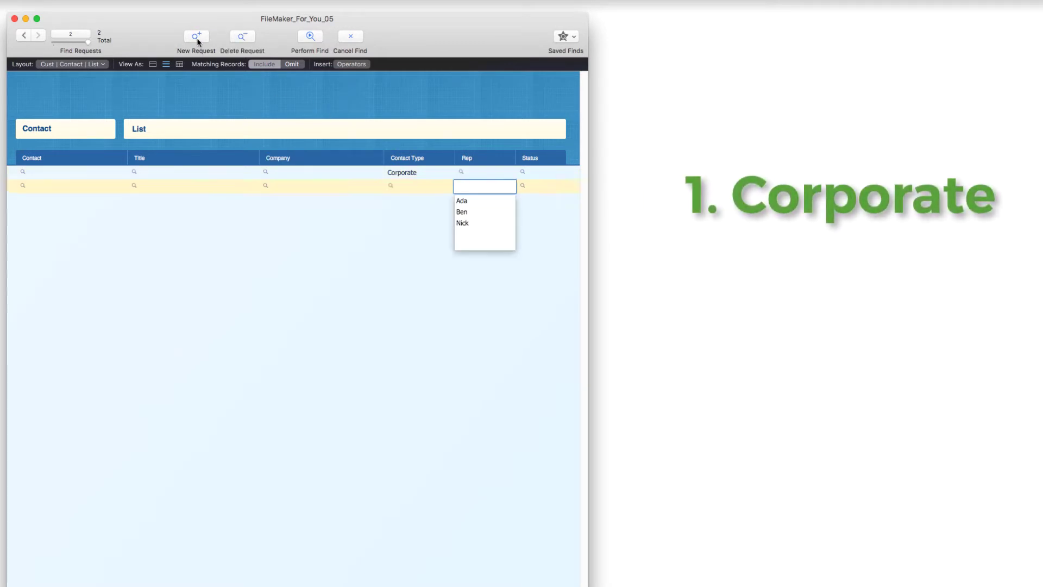
{"action": "left_click", "coordinate": [475, 223]}
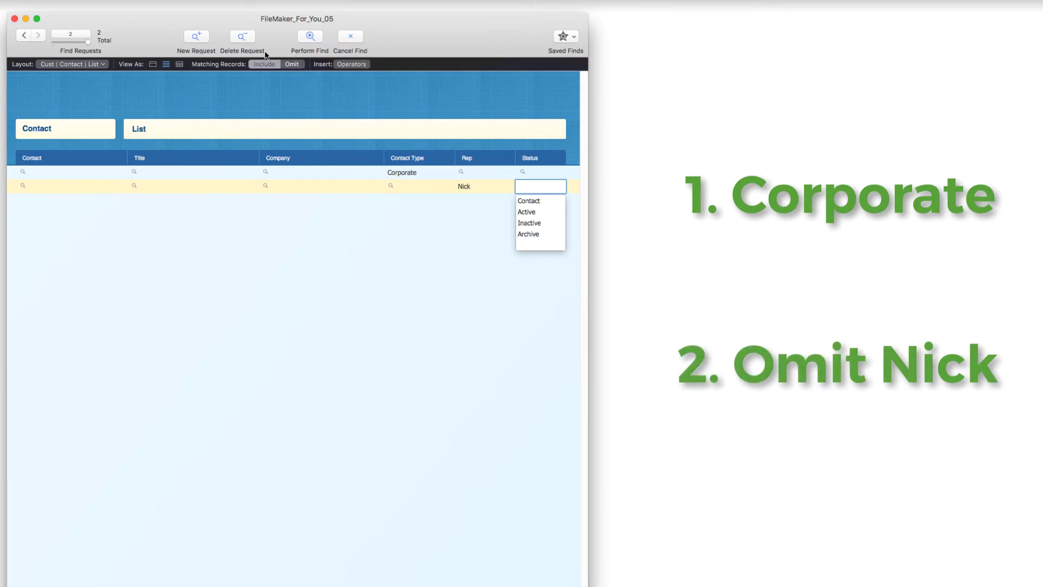
{"action": "left_click", "coordinate": [293, 64]}
{"action": "left_click", "coordinate": [307, 46]}
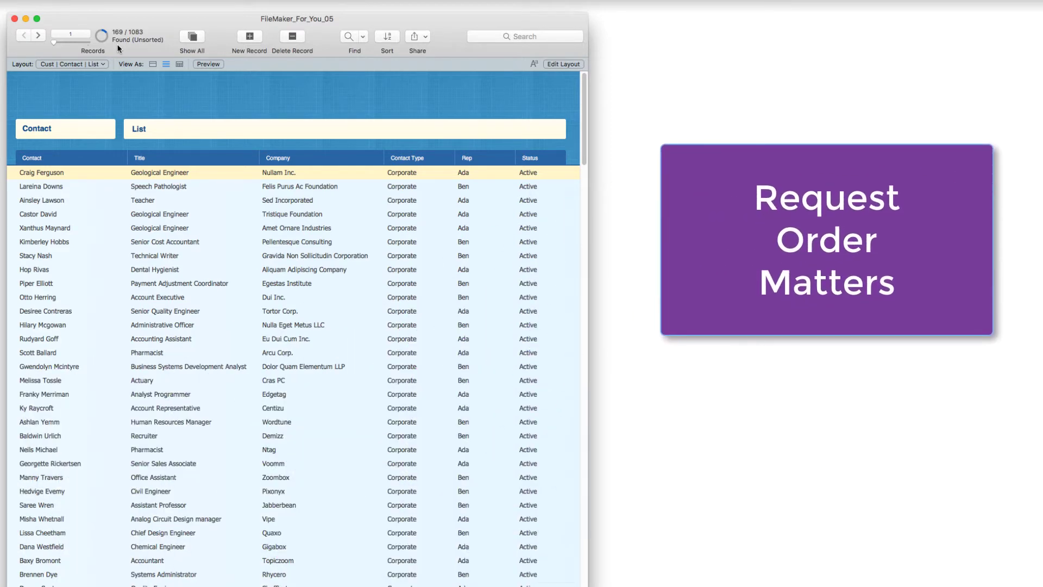
Run the find with omit-Nick as request one and Corporate as request two, giving 833 records.
{"action": "left_click", "coordinate": [350, 40]}
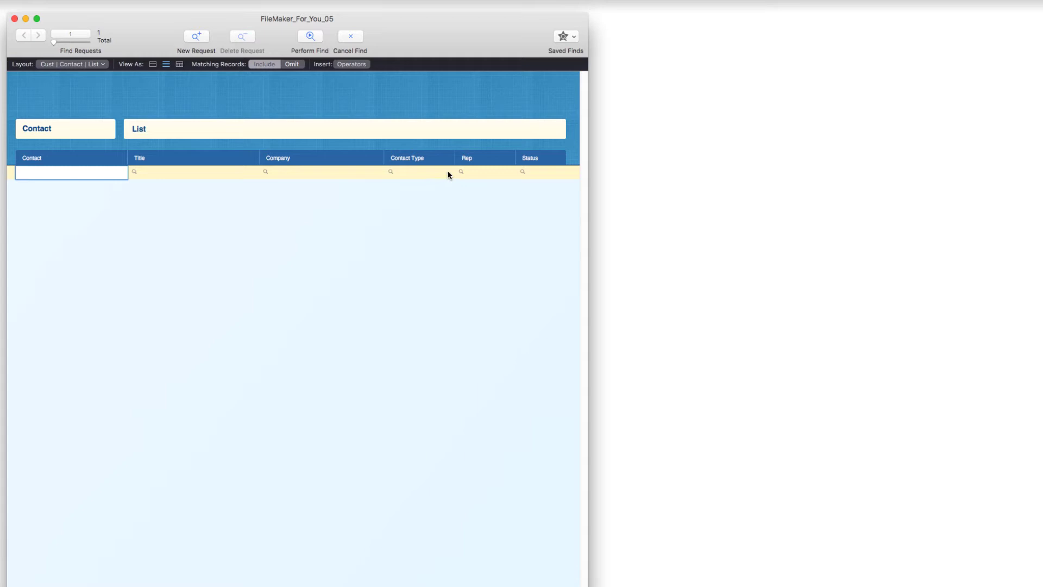
{"action": "left_click", "coordinate": [472, 172]}
{"action": "left_click", "coordinate": [468, 211]}
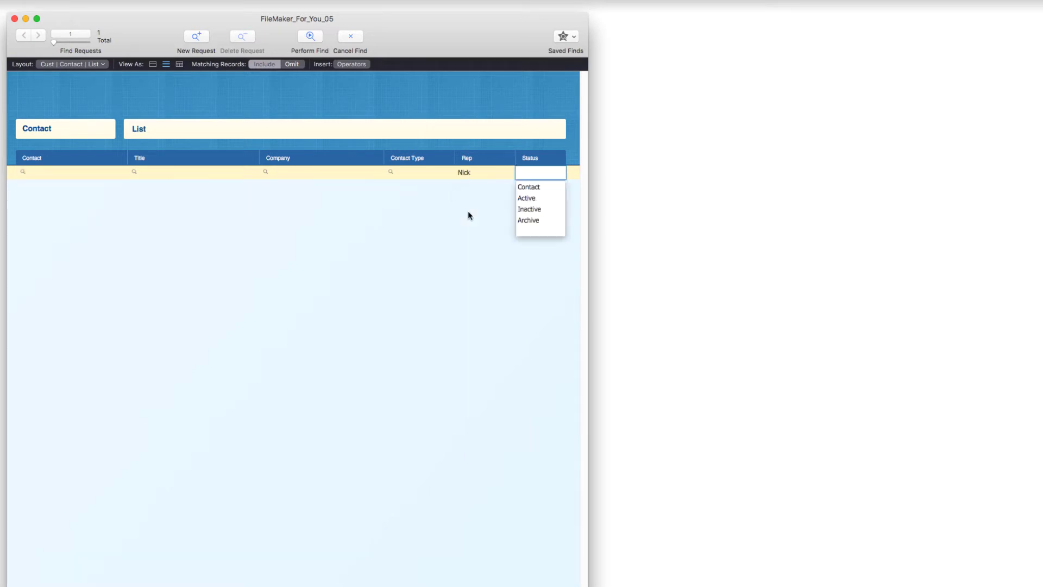
{"action": "left_click", "coordinate": [290, 64]}
{"action": "left_click", "coordinate": [195, 35]}
{"action": "left_click", "coordinate": [408, 186]}
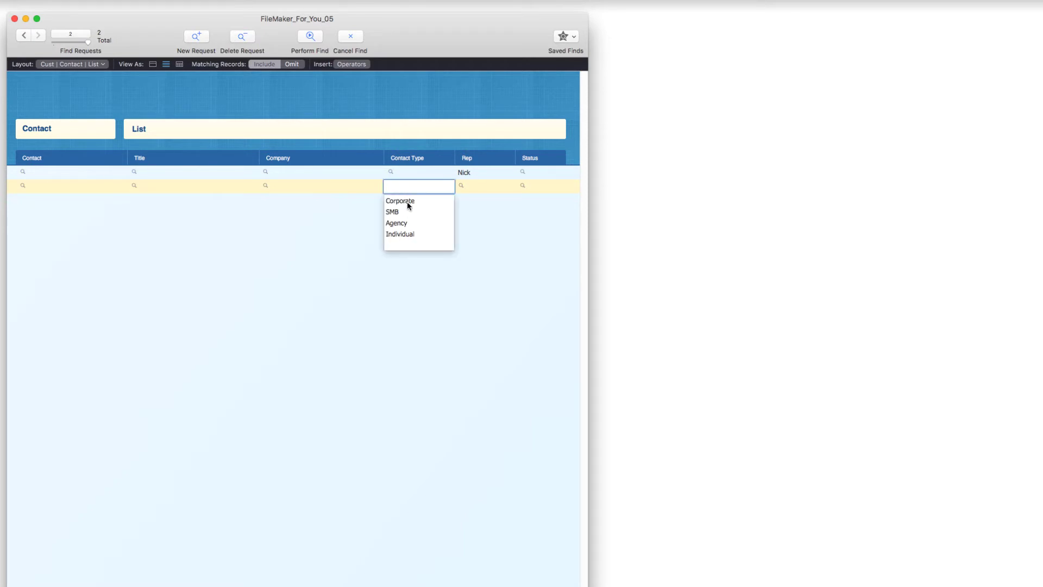
{"action": "left_click", "coordinate": [407, 201]}
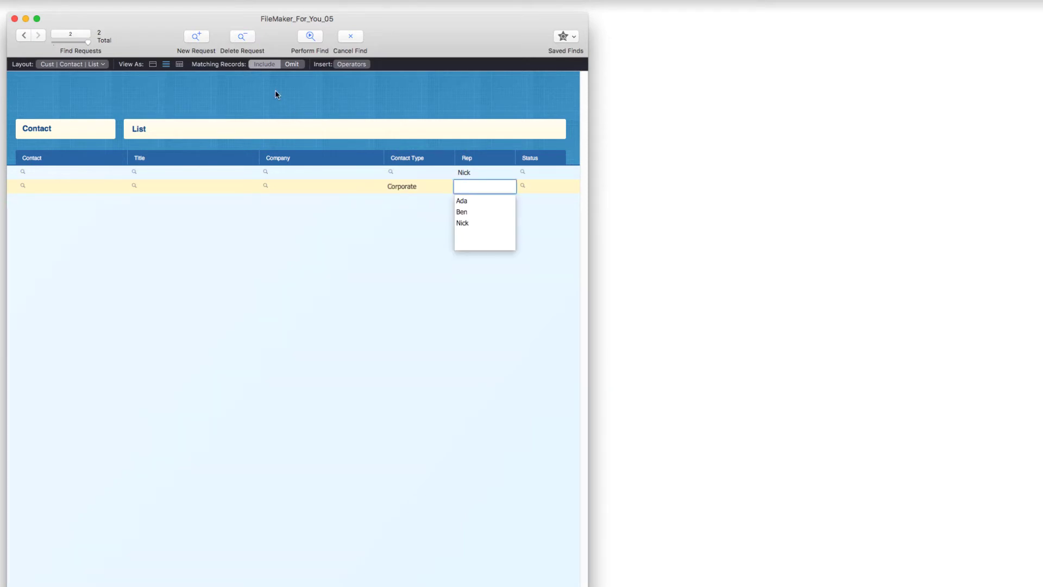
{"action": "left_click", "coordinate": [308, 36]}
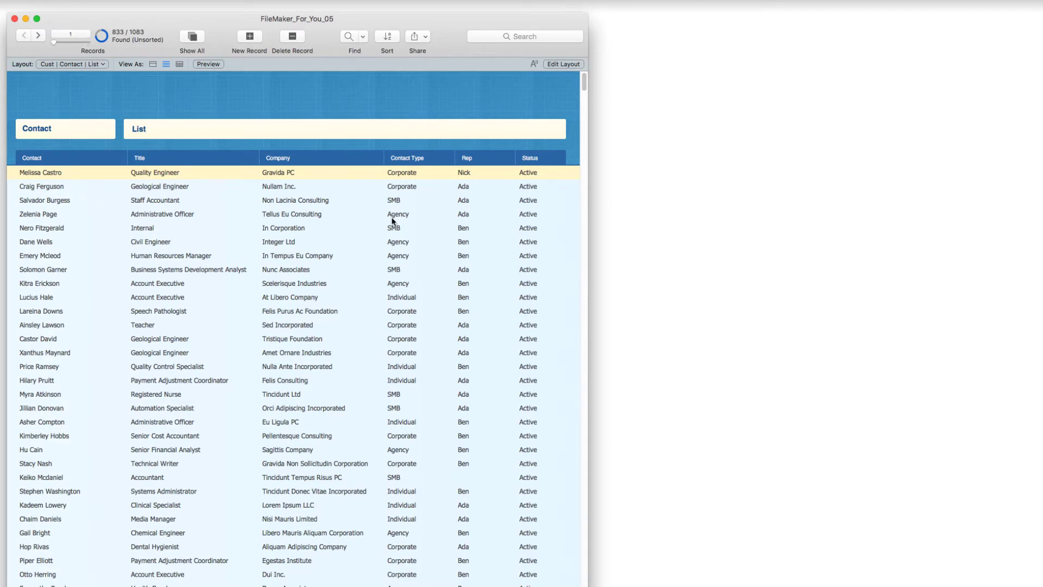
{"action": "scroll", "coordinate": [392, 220], "scroll_direction": "down", "scroll_amount": 5}
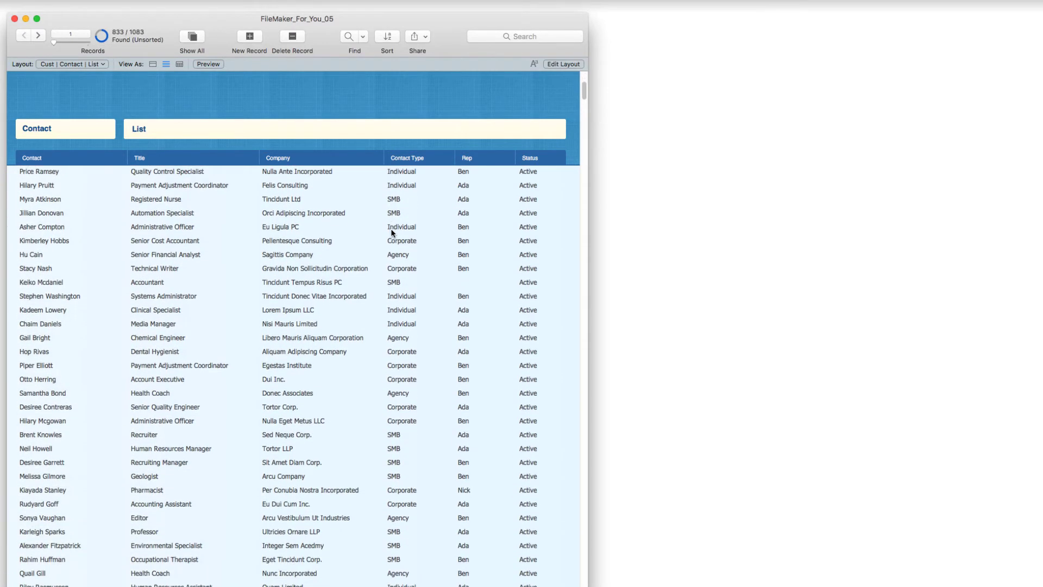
{"action": "scroll", "coordinate": [392, 233], "scroll_direction": "down", "scroll_amount": 1}
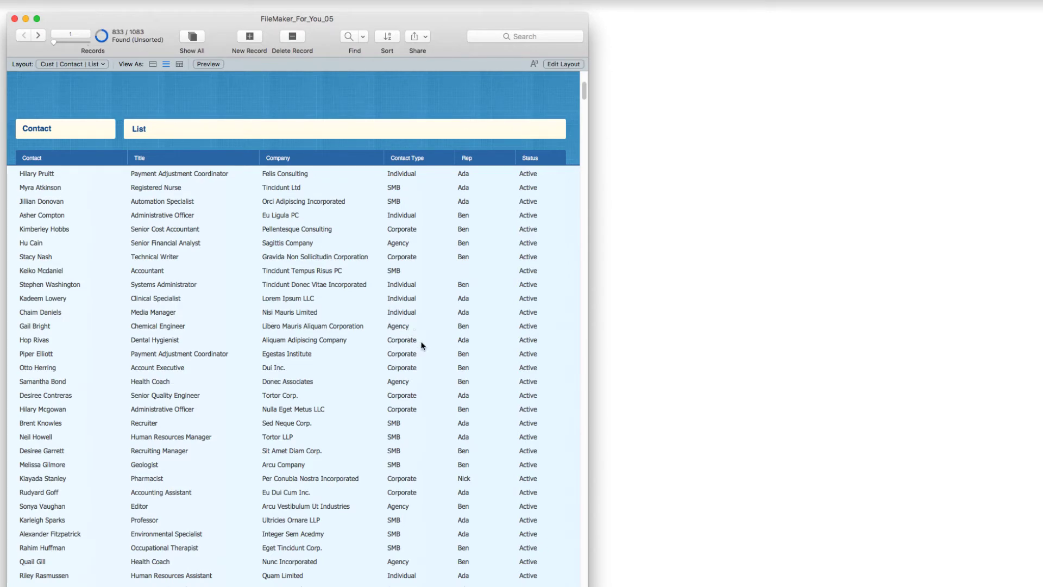
{"action": "scroll", "coordinate": [415, 445], "scroll_direction": "down", "scroll_amount": 6}
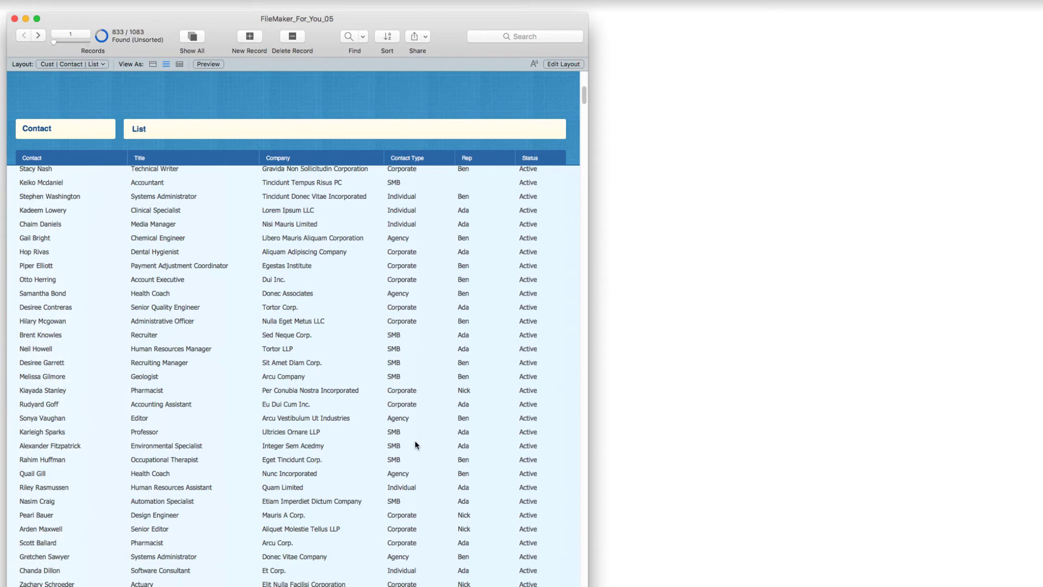
{"action": "scroll", "coordinate": [415, 442], "scroll_direction": "down", "scroll_amount": 3}
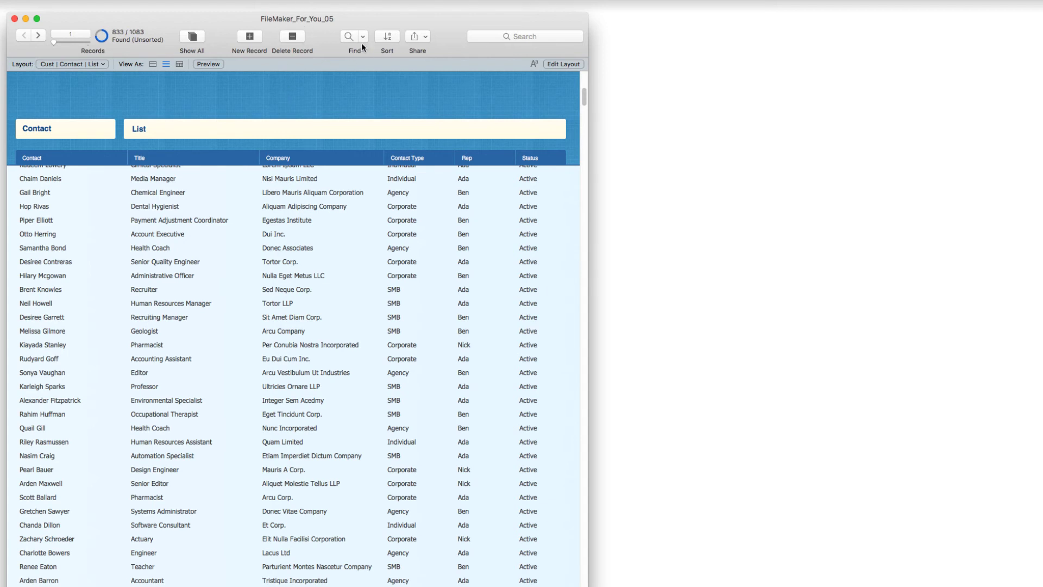
Run a single find omitting rep Nick, returning 747 of 1083 records.
{"action": "left_click", "coordinate": [349, 36]}
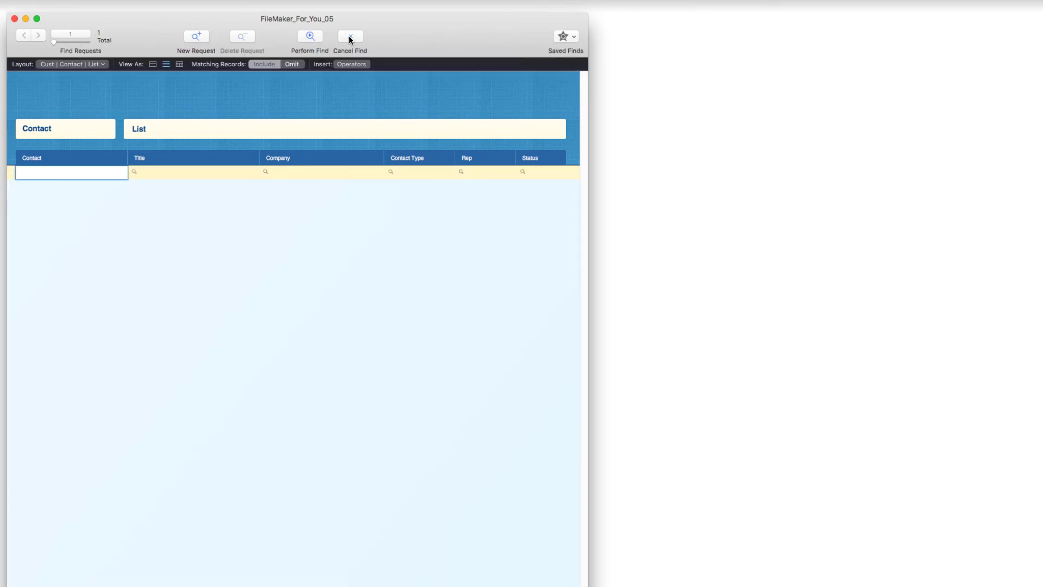
{"action": "left_click", "coordinate": [471, 172]}
{"action": "left_click", "coordinate": [463, 210]}
{"action": "key", "text": "Tab"}
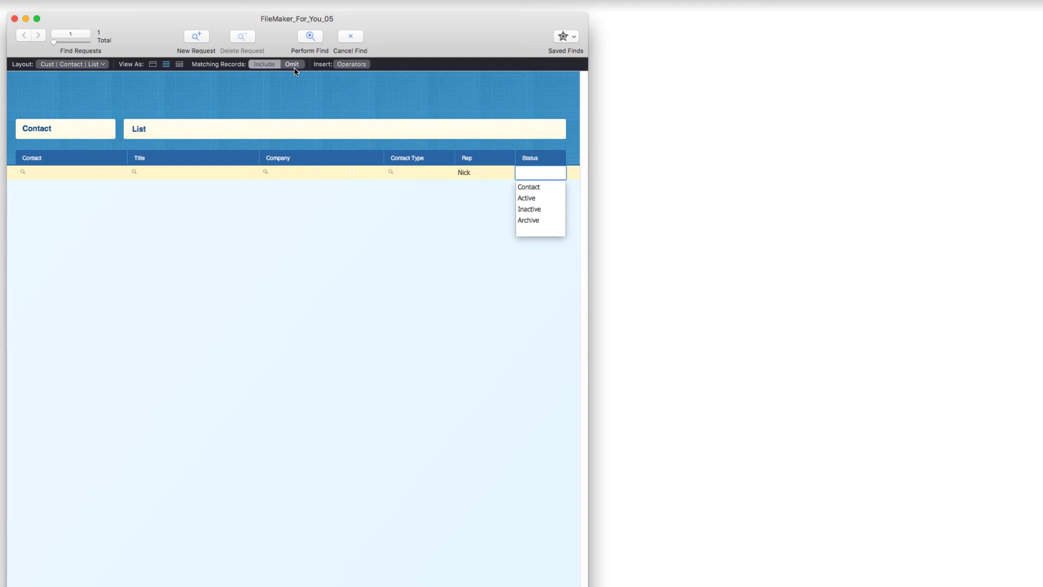
{"action": "left_click", "coordinate": [310, 36]}
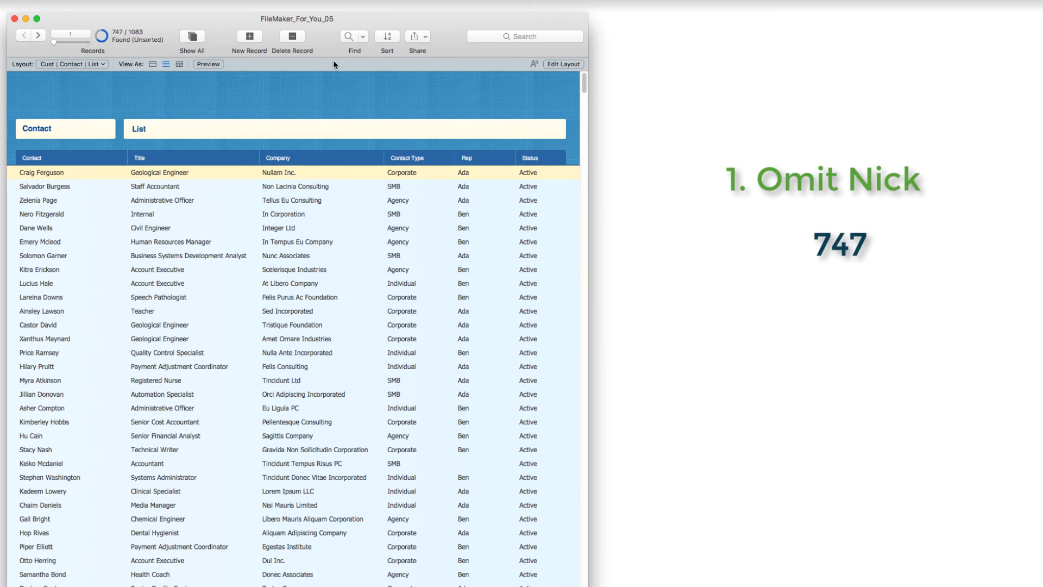
Extend the 747-record found set with a Contact Type Corporate request.
{"action": "left_click", "coordinate": [349, 37]}
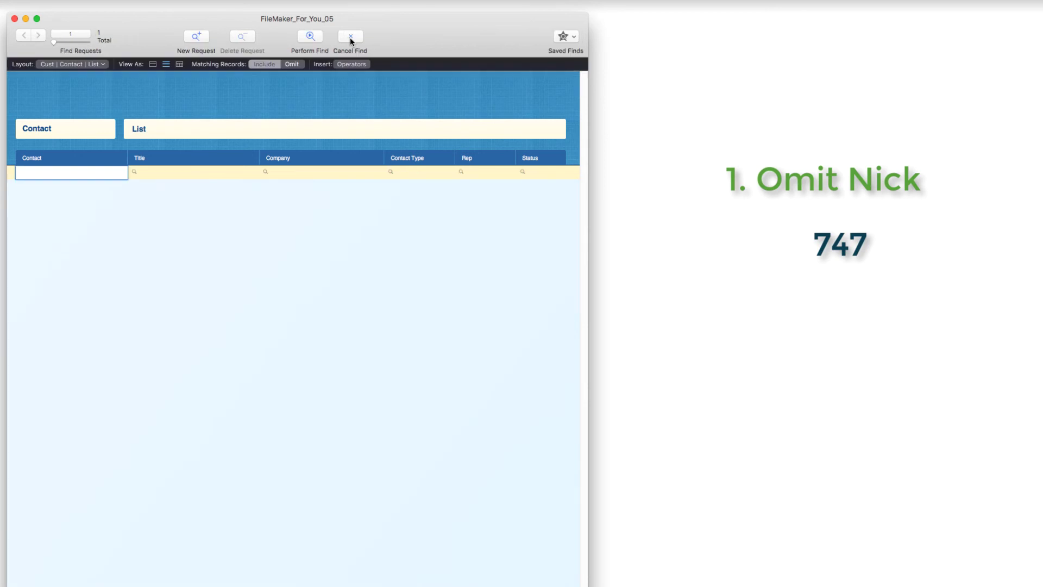
{"action": "left_click", "coordinate": [406, 174]}
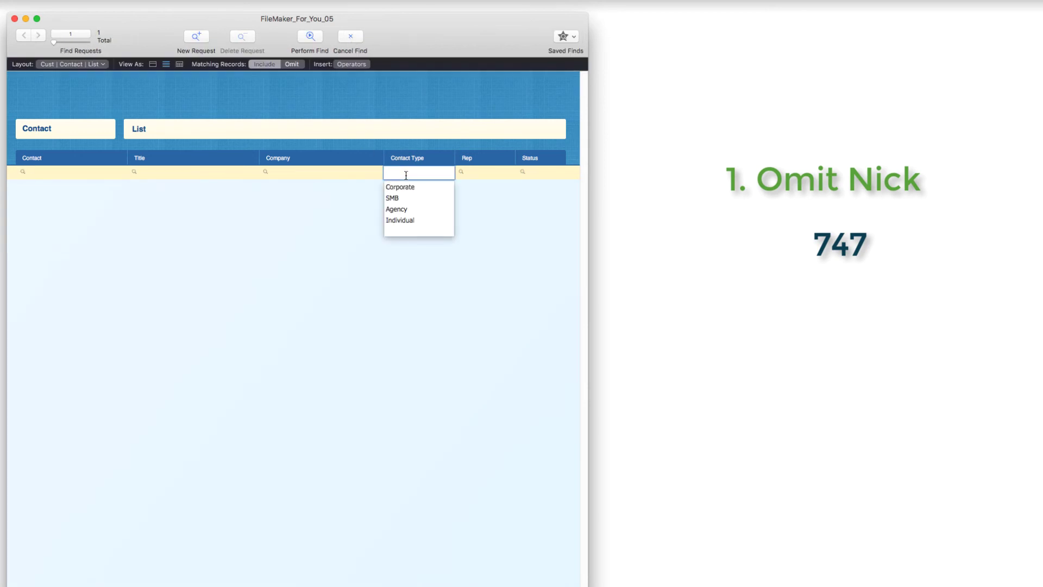
{"action": "left_click", "coordinate": [404, 190]}
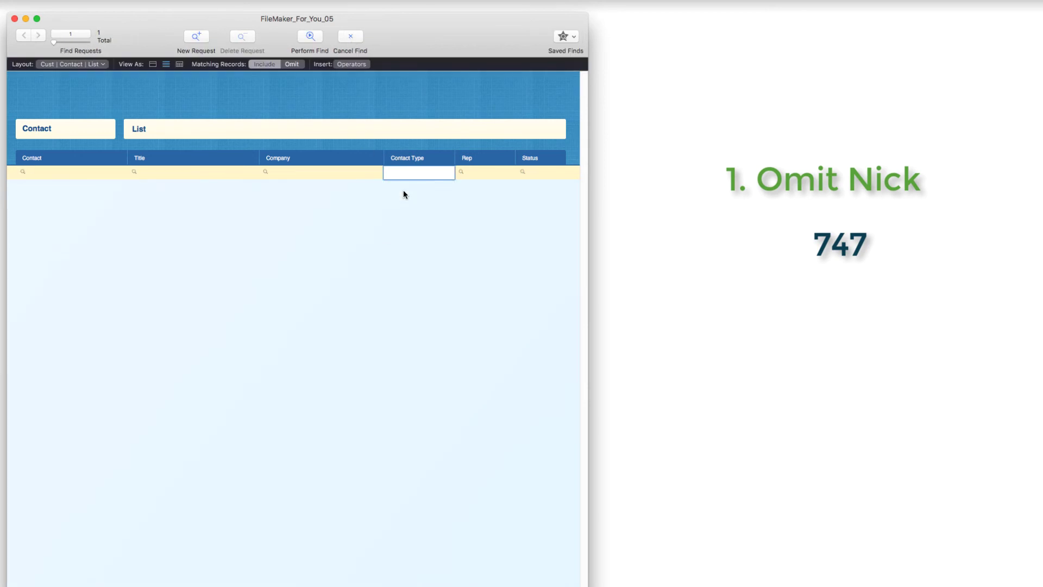
{"action": "left_click", "coordinate": [307, 2]}
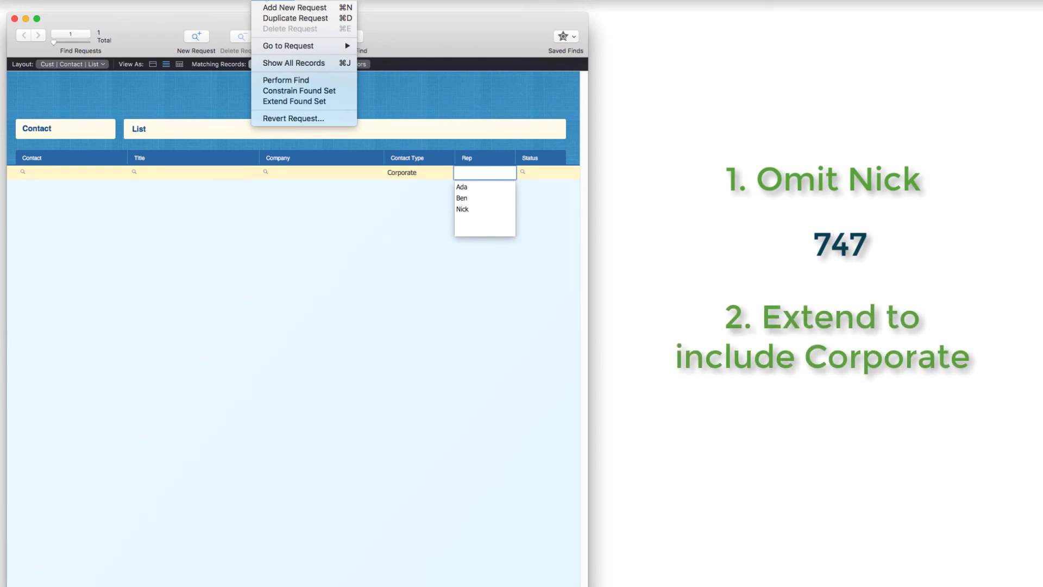
{"action": "left_click", "coordinate": [264, 106]}
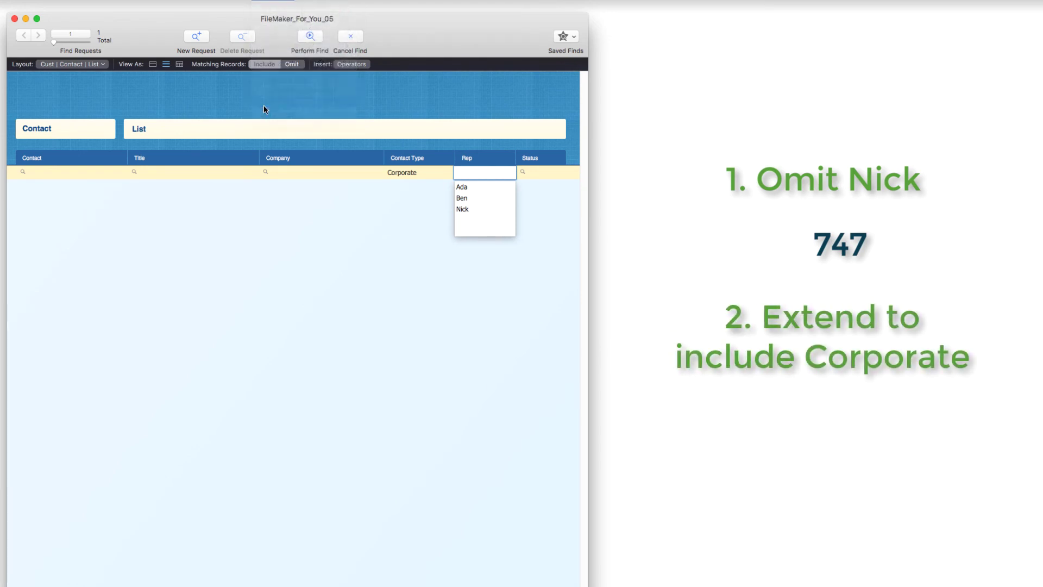